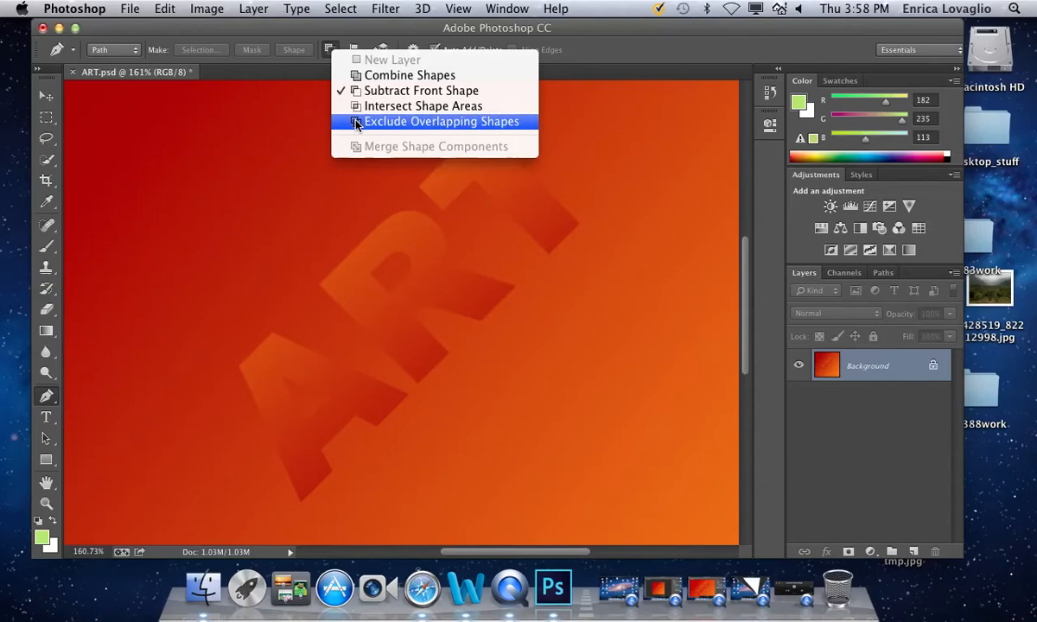
# - Set the path operation to Exclude Overlapping Shapes and trace the outer outline of the letter A as a closed path
pyautogui.click(355, 122)
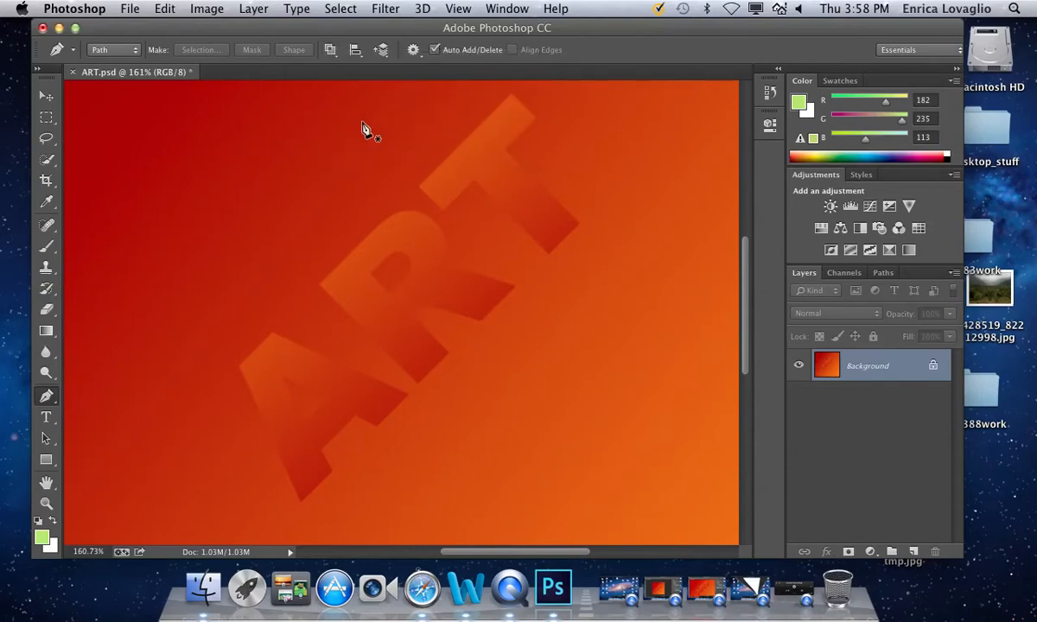
pyautogui.click(882, 273)
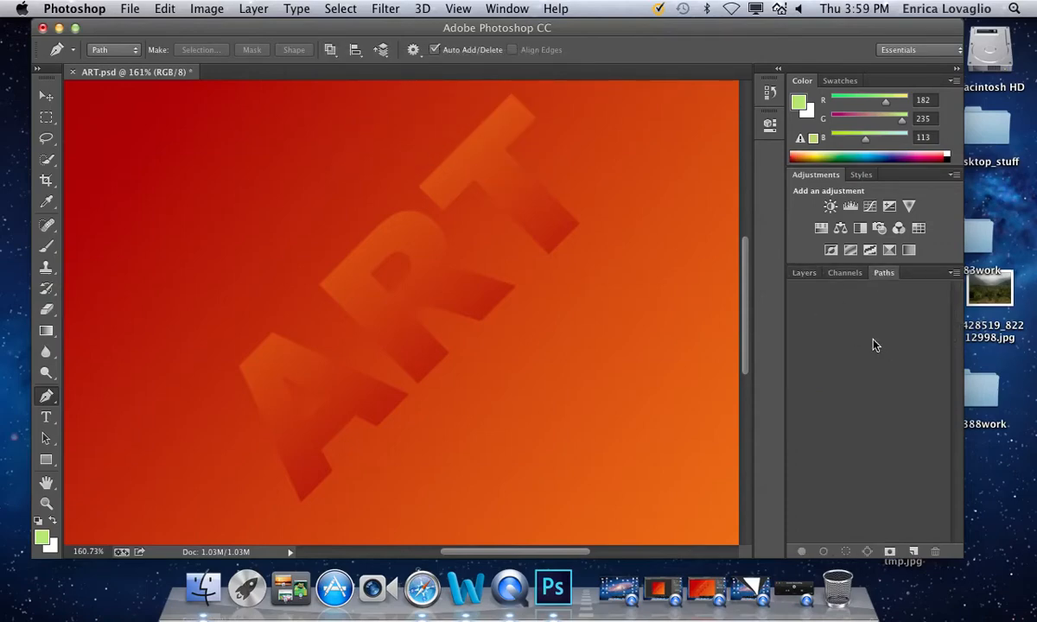
pyautogui.click(804, 273)
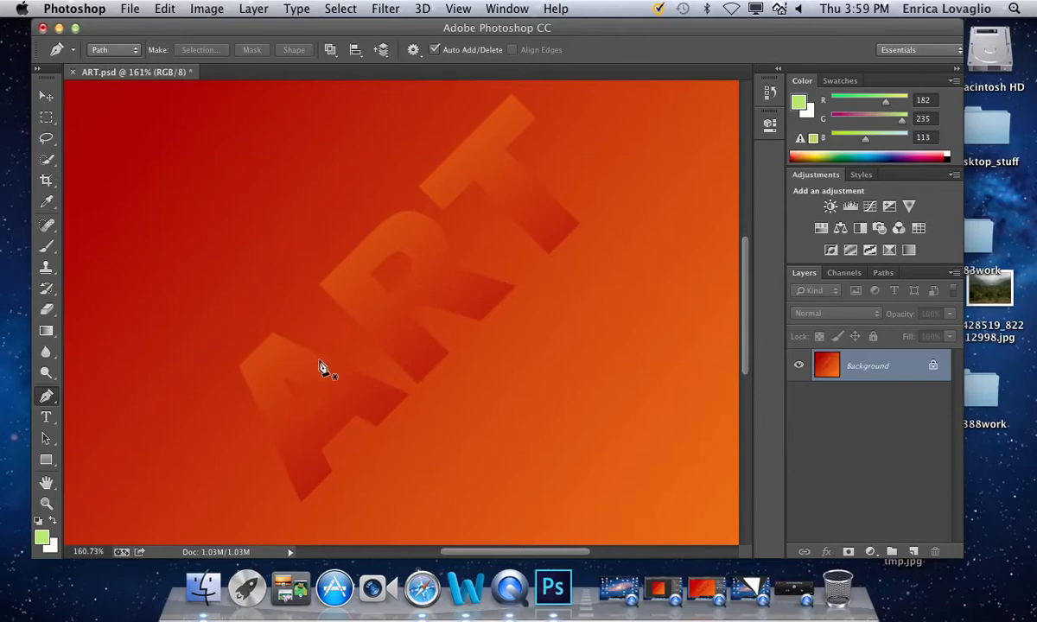
pyautogui.click(408, 395)
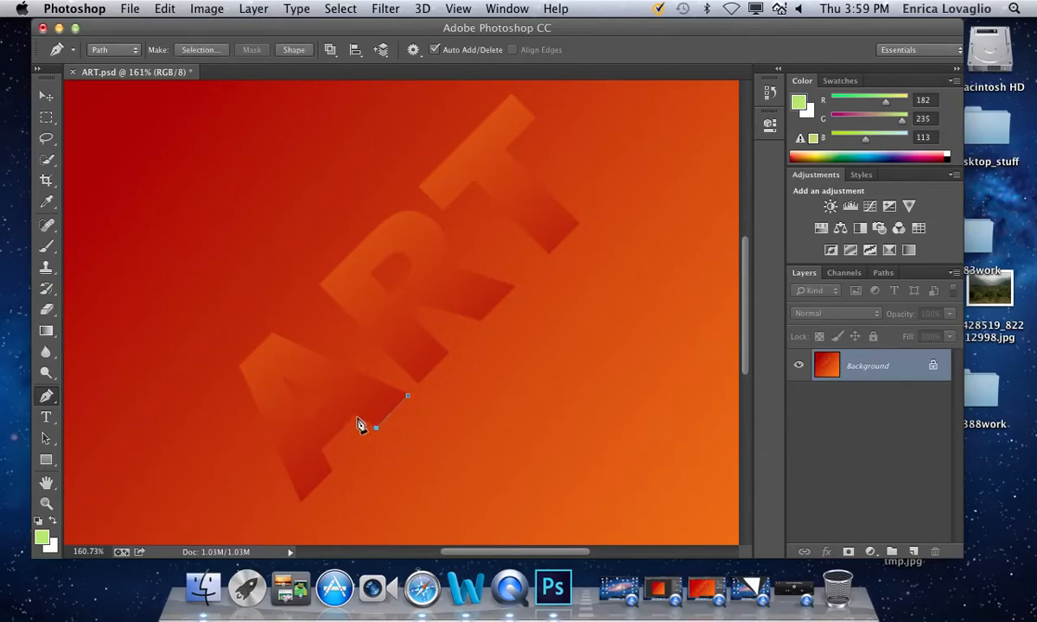
pyautogui.click(356, 417)
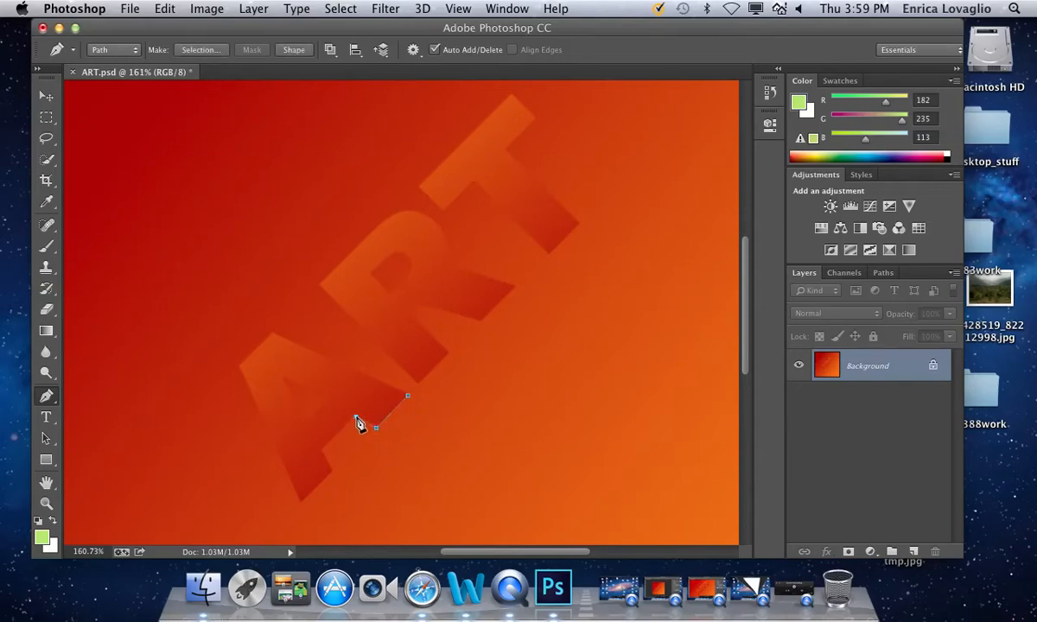
pyautogui.click(333, 471)
pyautogui.click(301, 502)
pyautogui.click(240, 366)
pyautogui.click(408, 396)
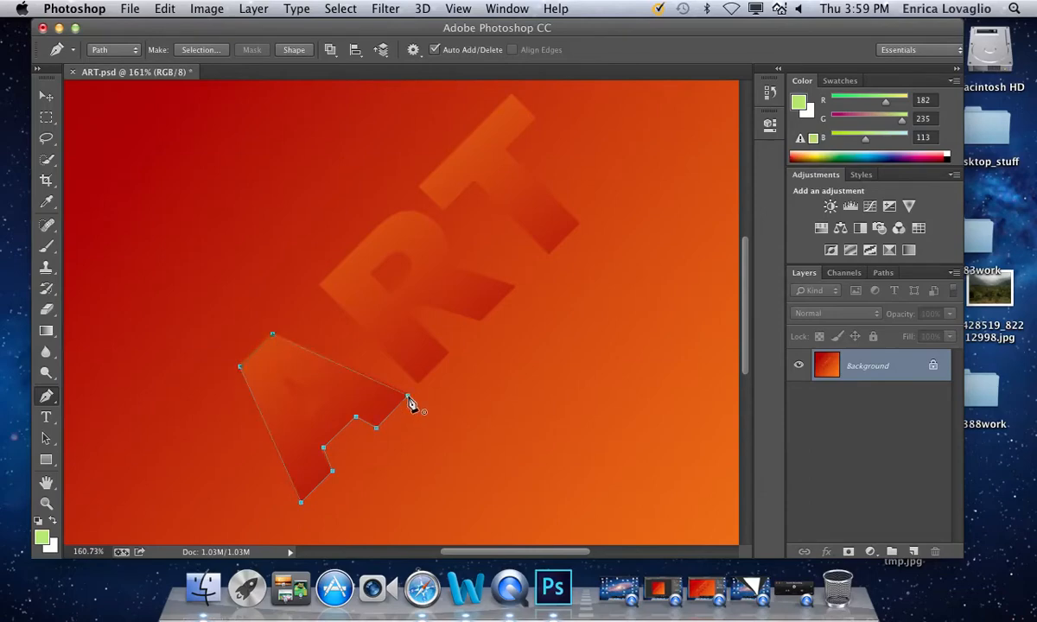
# - Trace the triangular counter inside the A as a closed path and set its path operation to Subtract Front Shape
pyautogui.click(882, 273)
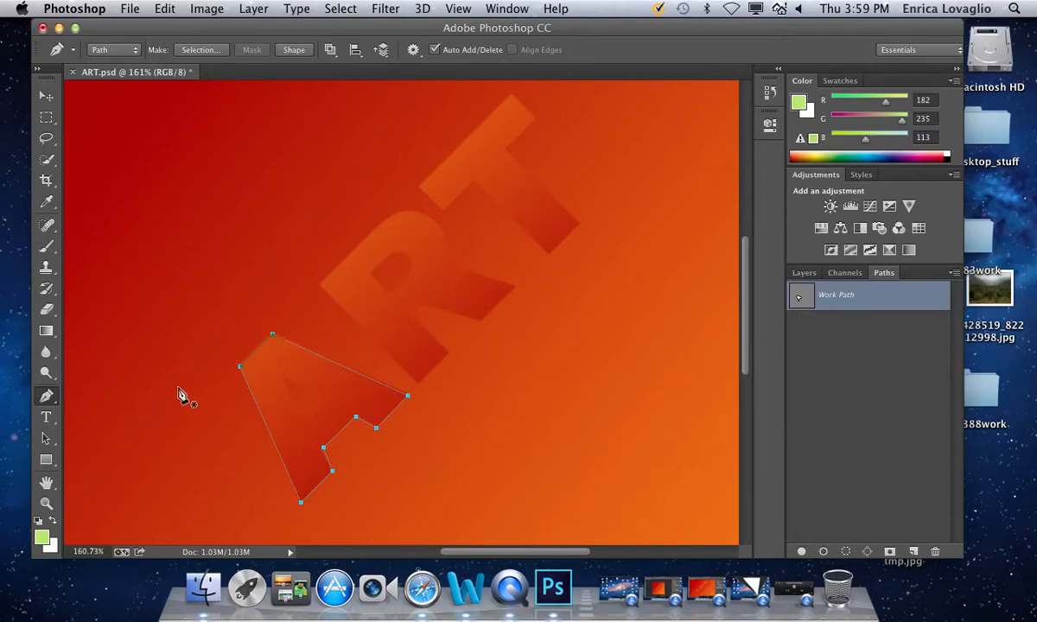
pyautogui.click(326, 401)
pyautogui.click(307, 420)
pyautogui.click(283, 378)
pyautogui.click(328, 401)
pyautogui.click(331, 51)
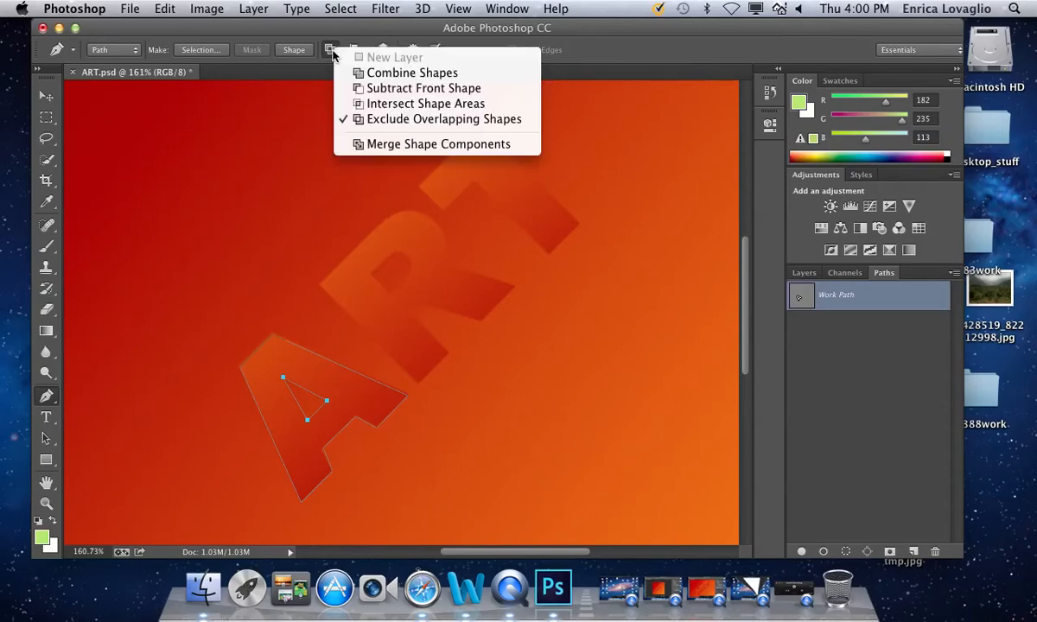
pyautogui.click(381, 90)
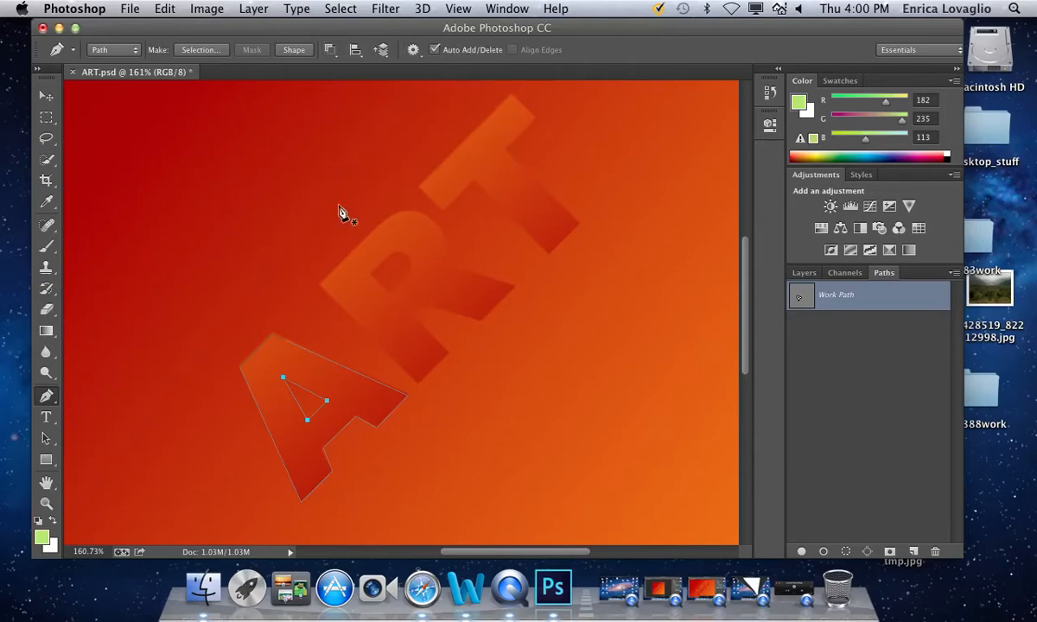
# - Try to trace the outer outline of the letter R with the Pen tool and check its path operation
pyautogui.click(450, 353)
pyautogui.click(418, 382)
pyautogui.click(320, 286)
pyautogui.moveTo(385, 220); pyautogui.dragTo(408, 202)
pyautogui.moveTo(409, 202)
pyautogui.mouseDown()
pyautogui.moveTo(424, 210)
pyautogui.moveTo(421, 187)
pyautogui.moveTo(418, 205)
pyautogui.mouseUp()
pyautogui.moveTo(440, 271); pyautogui.dragTo(443, 300)
pyautogui.click(513, 286)
pyautogui.moveTo(521, 288); pyautogui.dragTo(499, 300)
pyautogui.click(481, 322)
pyautogui.moveTo(407, 299); pyautogui.dragTo(406, 313)
pyautogui.click(425, 329)
pyautogui.click(449, 354)
pyautogui.click(329, 50)
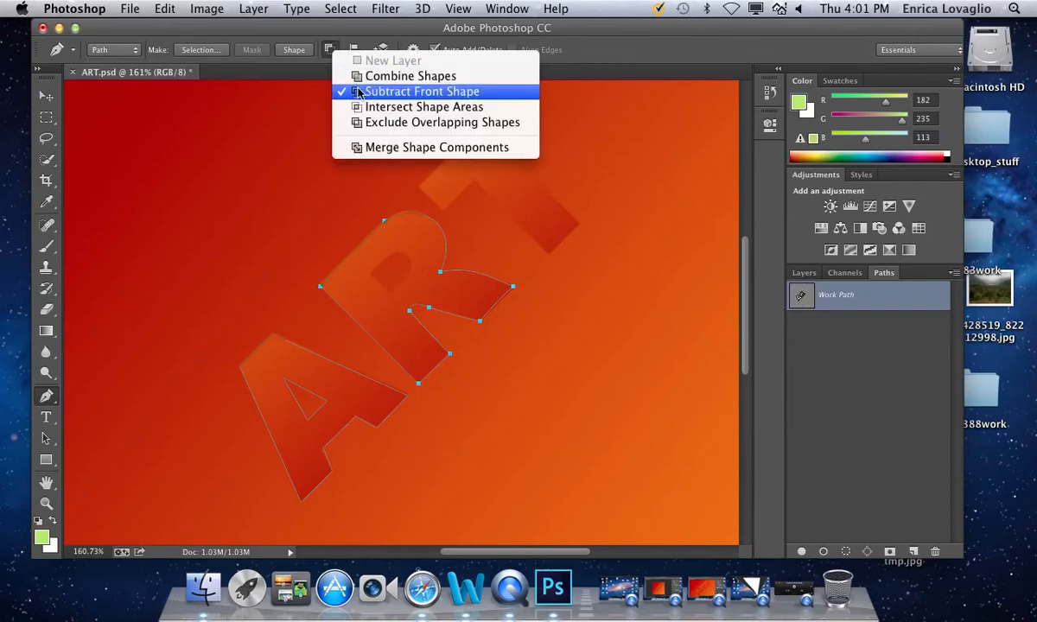
pyautogui.click(879, 334)
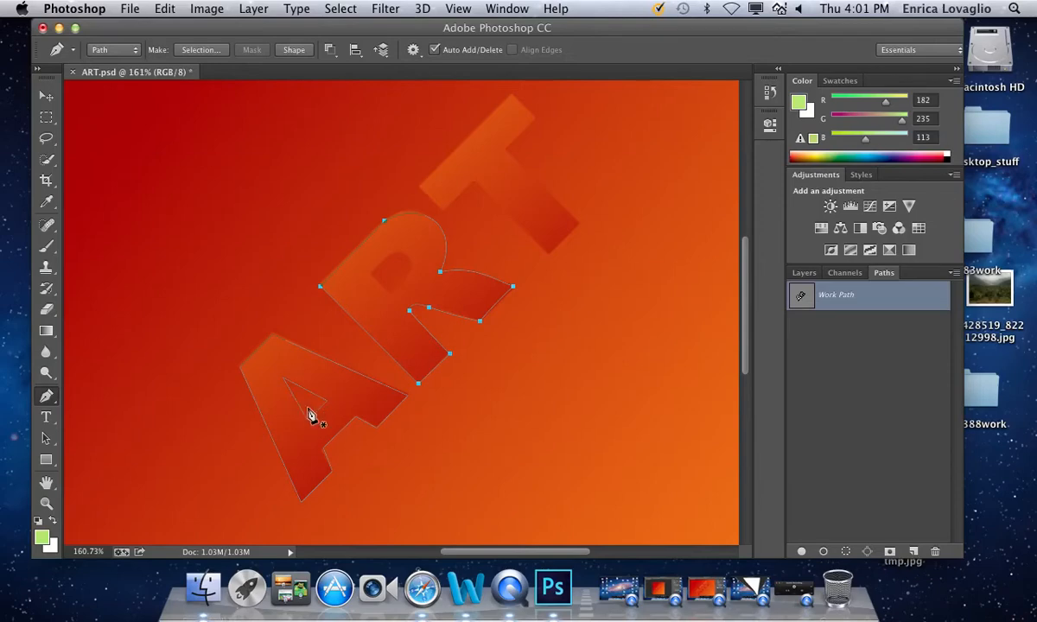
pyautogui.click(328, 49)
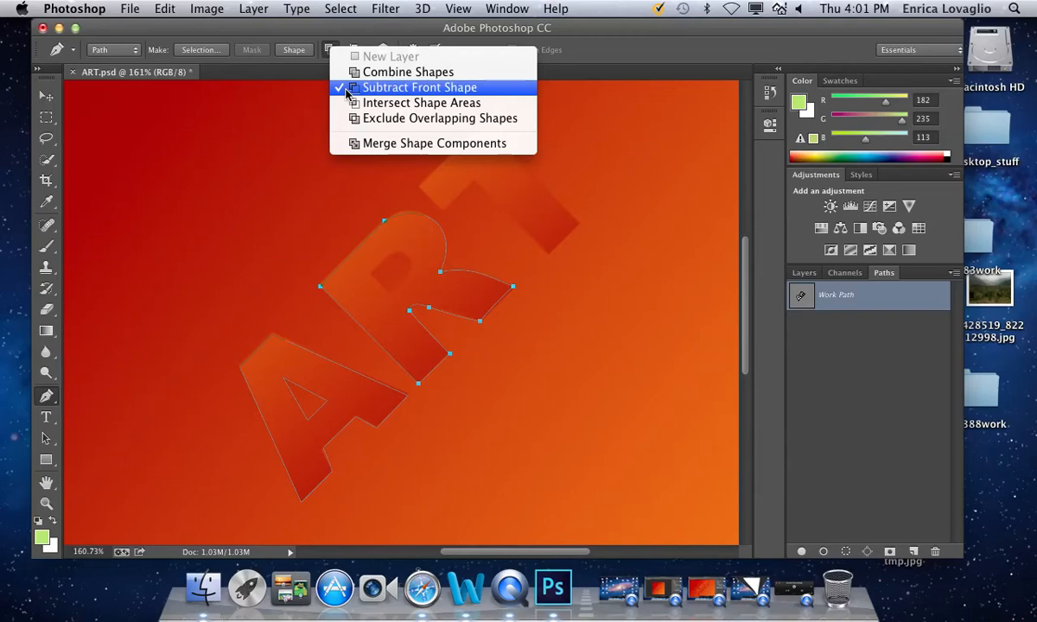
pyautogui.click(215, 119)
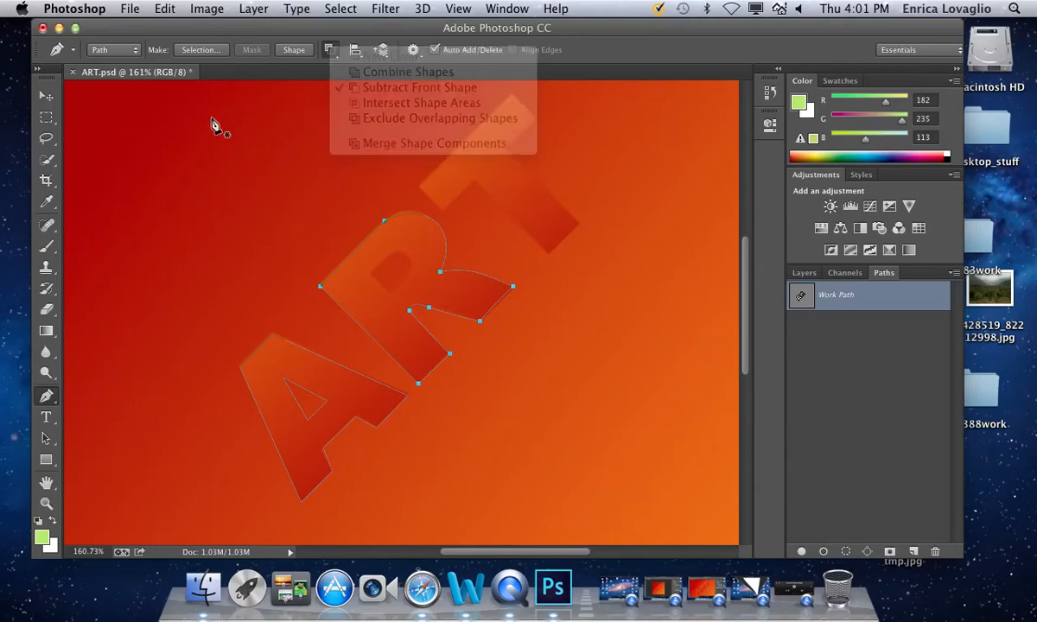
# - Undo all the anchor points of the R's outline
pyautogui.press('alt+super+z')
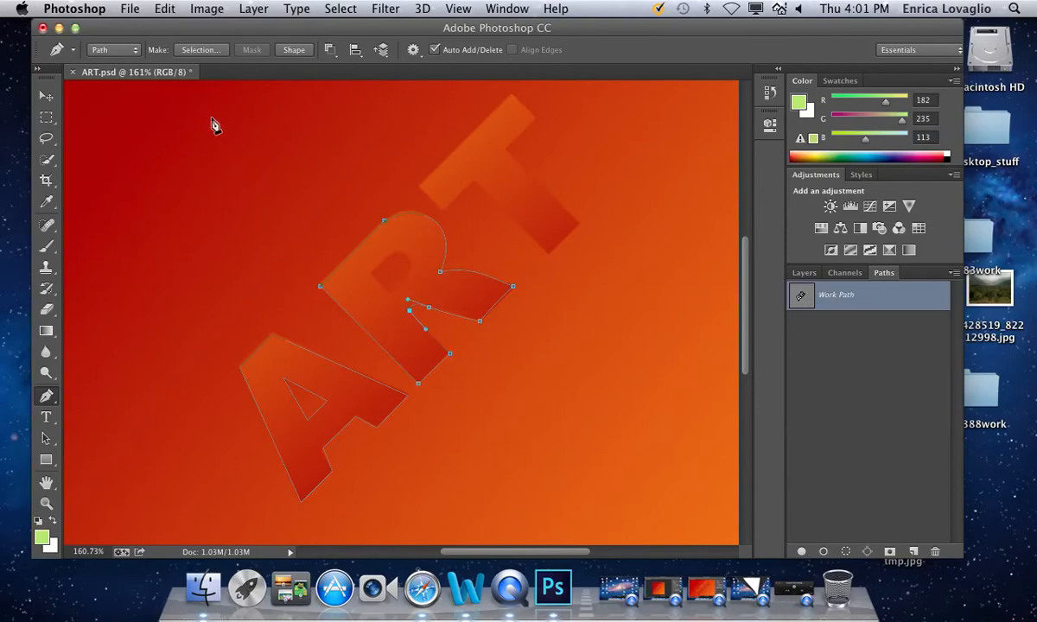
pyautogui.press('alt+super+z')
pyautogui.press('alt+super+z')
pyautogui.press('alt+super+z')
pyautogui.press('alt+super+z')
pyautogui.press('alt+super+z')
pyautogui.press('alt+super+z')
pyautogui.press('alt+super+z')
pyautogui.press('alt+super+z')
# - Set the path operation to Exclude Overlapping Shapes and trace the R's outer outline, curving the segments around its bowl and leg
pyautogui.click(44, 398)
pyautogui.click(332, 52)
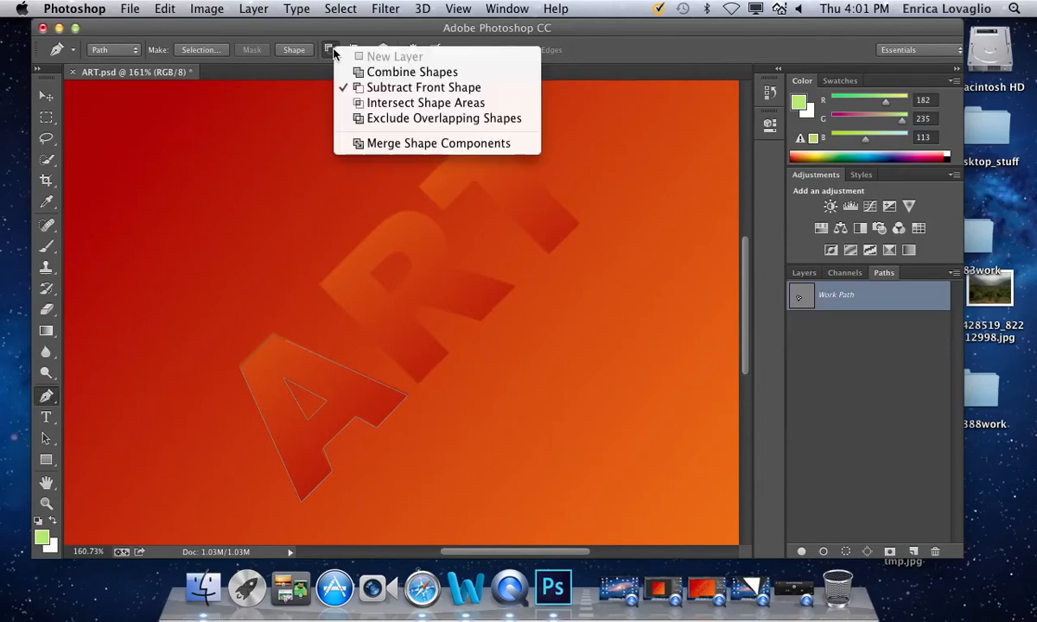
pyautogui.click(341, 115)
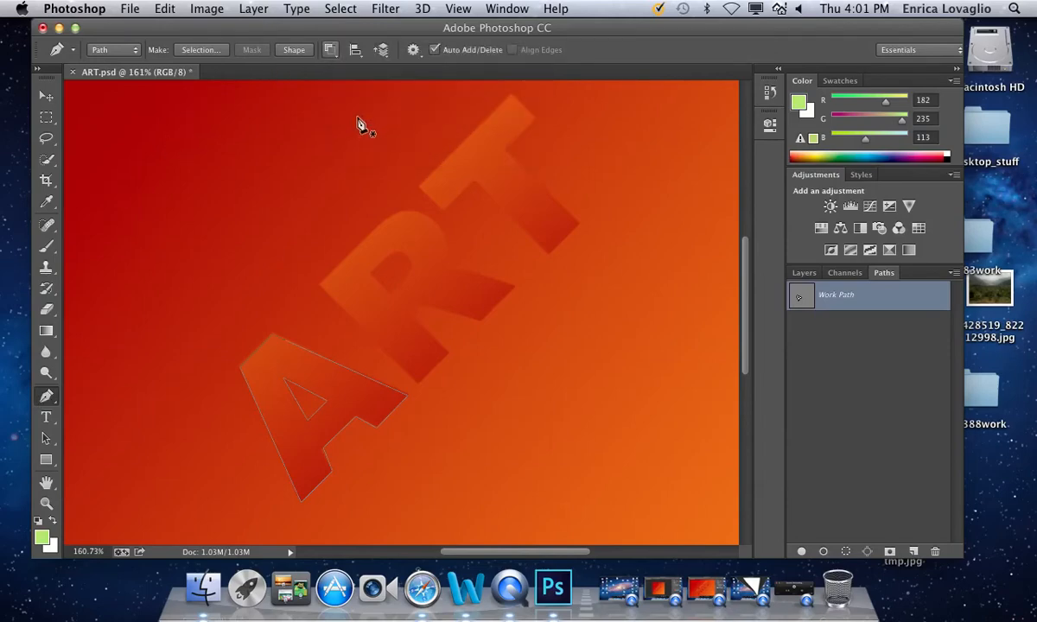
pyautogui.click(448, 353)
pyautogui.click(418, 383)
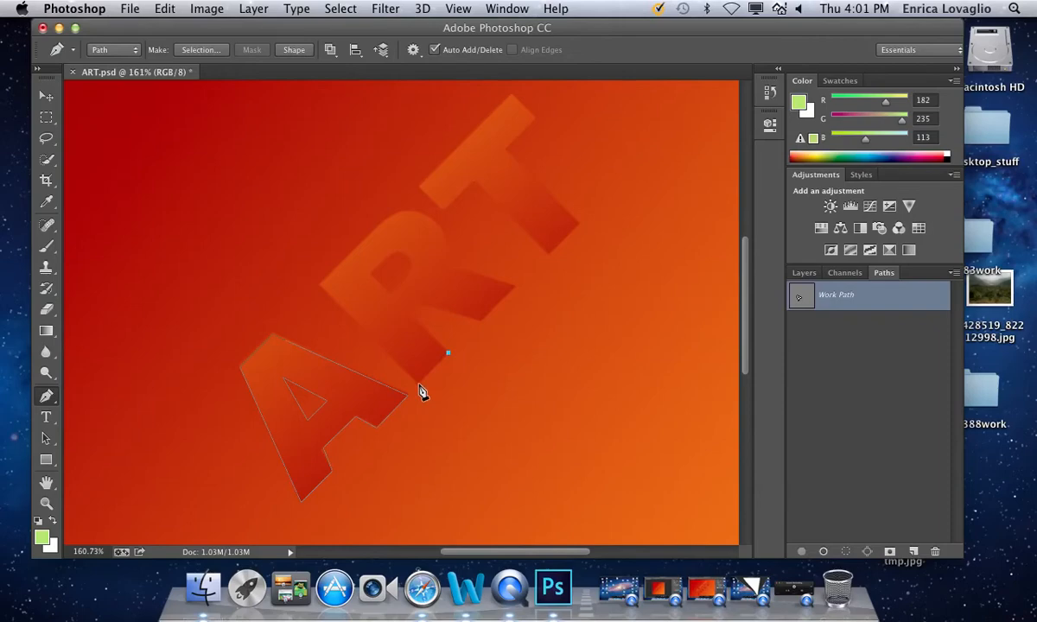
pyautogui.click(320, 284)
pyautogui.moveTo(381, 224); pyautogui.dragTo(415, 194)
pyautogui.moveTo(444, 267); pyautogui.dragTo(529, 290)
pyautogui.press('super+z')
pyautogui.moveTo(516, 288); pyautogui.dragTo(529, 289)
pyautogui.moveTo(528, 288); pyautogui.dragTo(504, 299)
pyautogui.click(482, 321)
pyautogui.click(434, 308)
pyautogui.moveTo(410, 315); pyautogui.dragTo(430, 335)
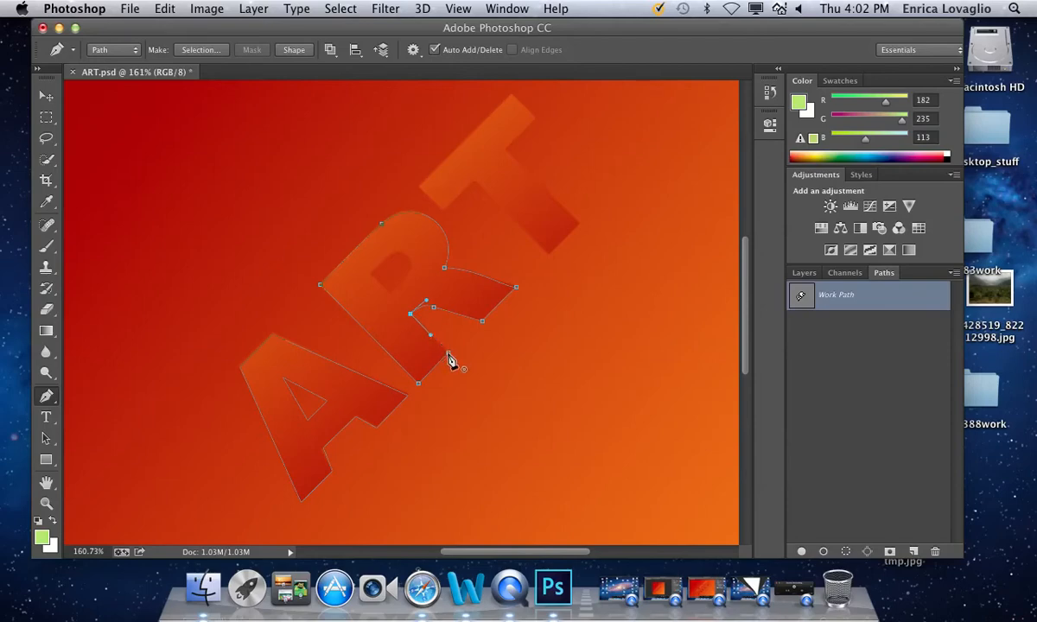
pyautogui.click(448, 354)
# - Trace the counter inside the R as a closed path with a curved side
pyautogui.click(390, 292)
pyautogui.moveTo(390, 257); pyautogui.dragTo(406, 245)
pyautogui.press('super+z')
pyautogui.moveTo(410, 272); pyautogui.dragTo(403, 284)
pyautogui.click(391, 293)
# - Trace the outline of the letter T as a closed straight-sided path
pyautogui.click(548, 253)
pyautogui.click(473, 182)
pyautogui.click(442, 210)
pyautogui.click(419, 186)
pyautogui.click(512, 95)
pyautogui.click(536, 120)
pyautogui.click(505, 149)
pyautogui.click(578, 223)
pyautogui.click(549, 254)
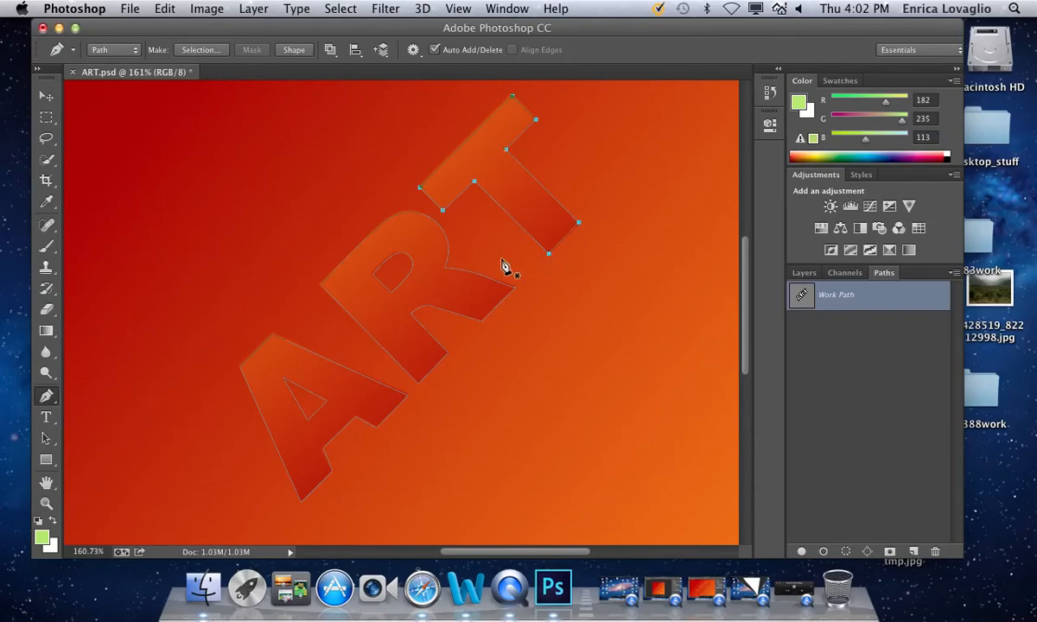
# - Try moving the T's path with the Path Selection tool and undo the move
pyautogui.click(47, 440)
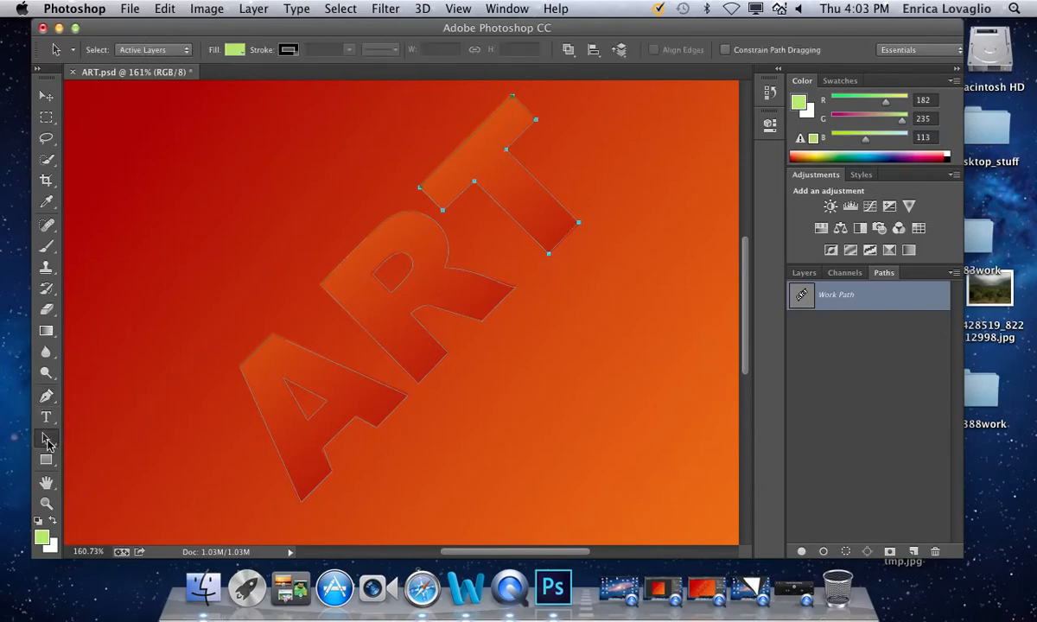
pyautogui.click(48, 443)
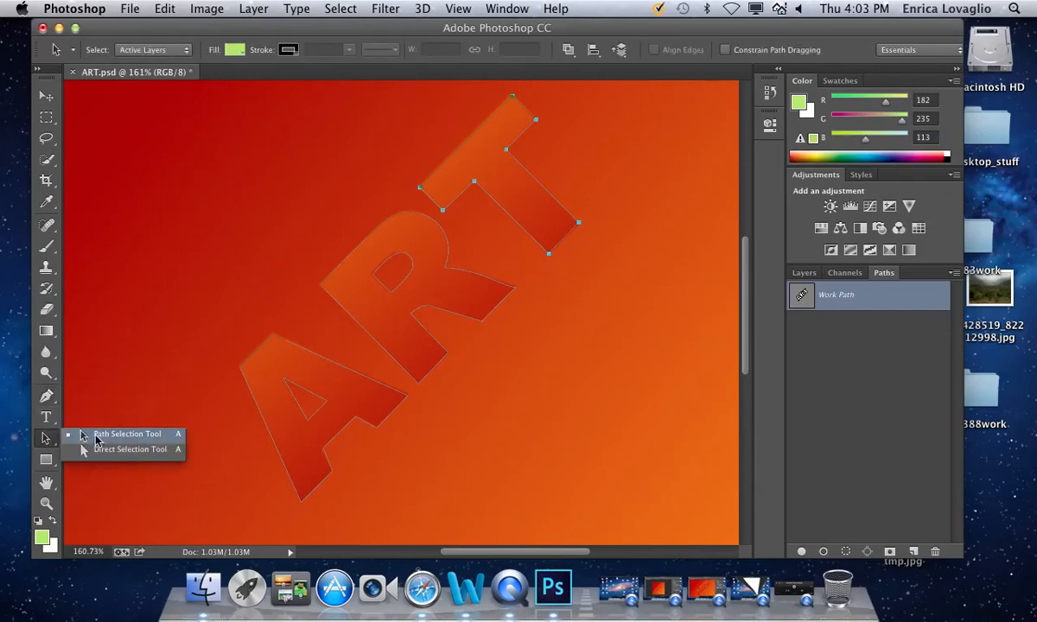
pyautogui.click(95, 439)
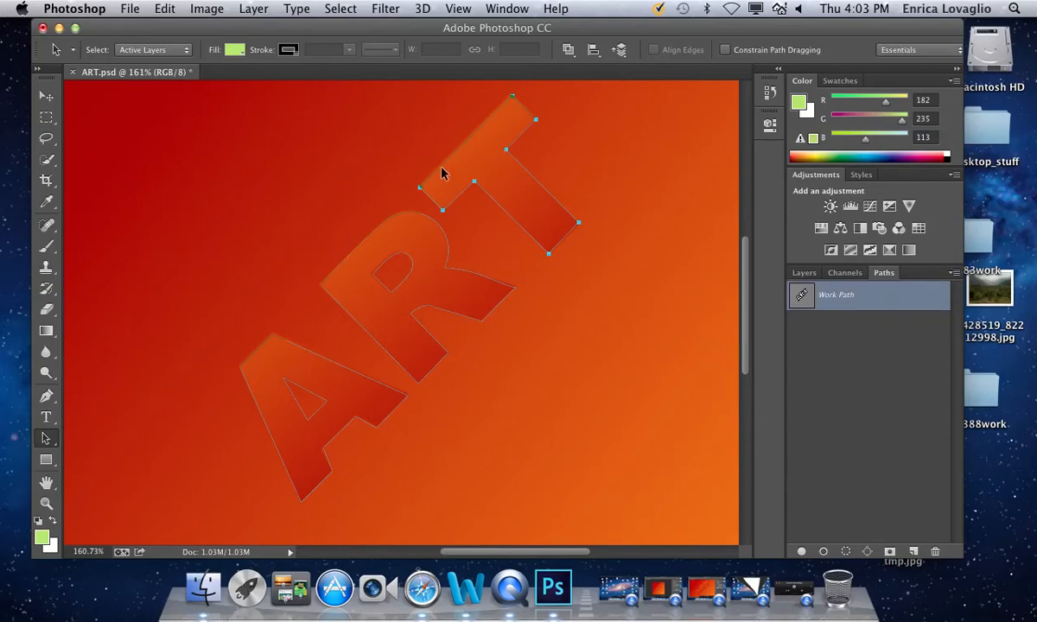
pyautogui.moveTo(434, 171); pyautogui.dragTo(373, 170)
pyautogui.press('super+z')
# - Adjust anchor points on the T's upper corner, the R's counter and the A's apex with the Direct Selection tool, and deselect the paths
pyautogui.moveTo(43, 443); pyautogui.dragTo(95, 451)
pyautogui.moveTo(508, 95)
pyautogui.mouseDown()
pyautogui.moveTo(571, 90)
pyautogui.moveTo(512, 99)
pyautogui.mouseUp()
pyautogui.click(392, 258)
pyautogui.click(390, 257)
pyautogui.moveTo(388, 261); pyautogui.dragTo(407, 274)
pyautogui.click(274, 340)
pyautogui.moveTo(274, 340); pyautogui.dragTo(274, 335)
pyautogui.click(46, 95)
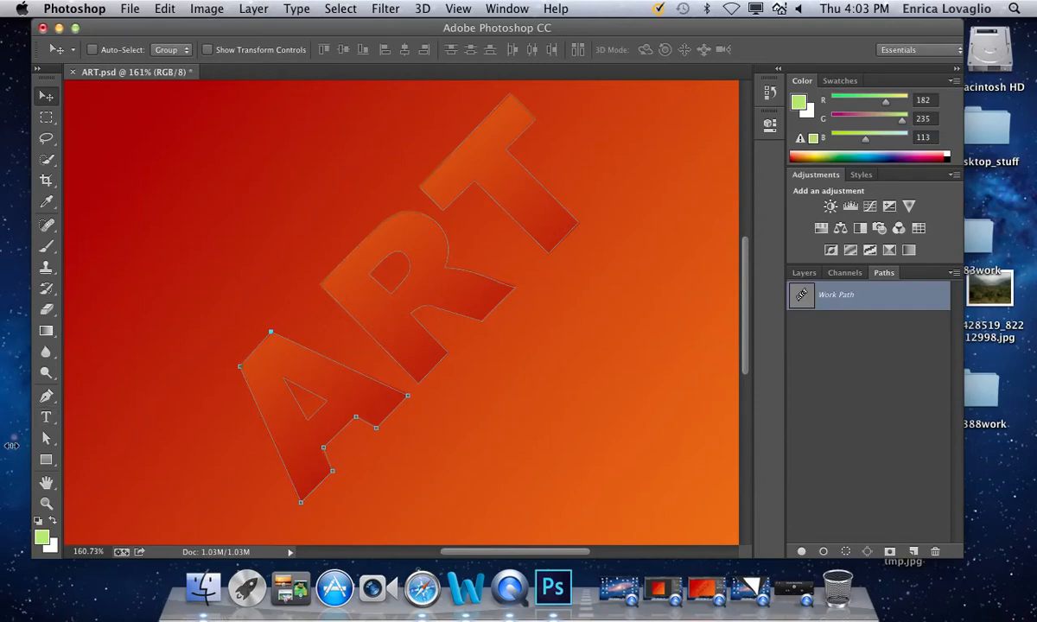
pyautogui.click(47, 438)
pyautogui.click(207, 275)
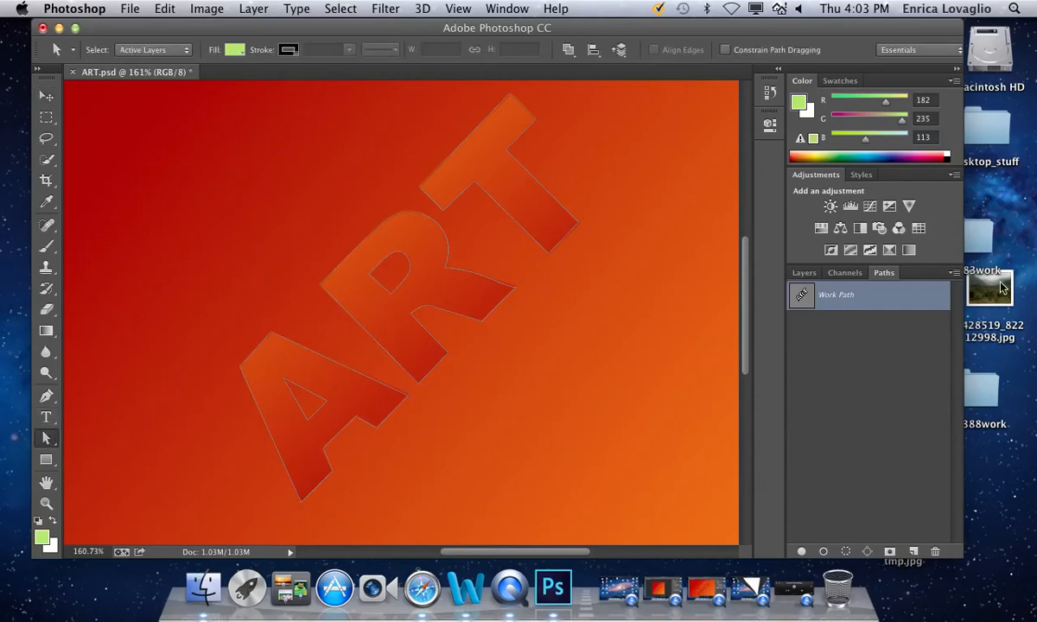
# - Convert the work path into a new anti-aliased selection with a feather radius of 0 pixels
pyautogui.click(953, 272)
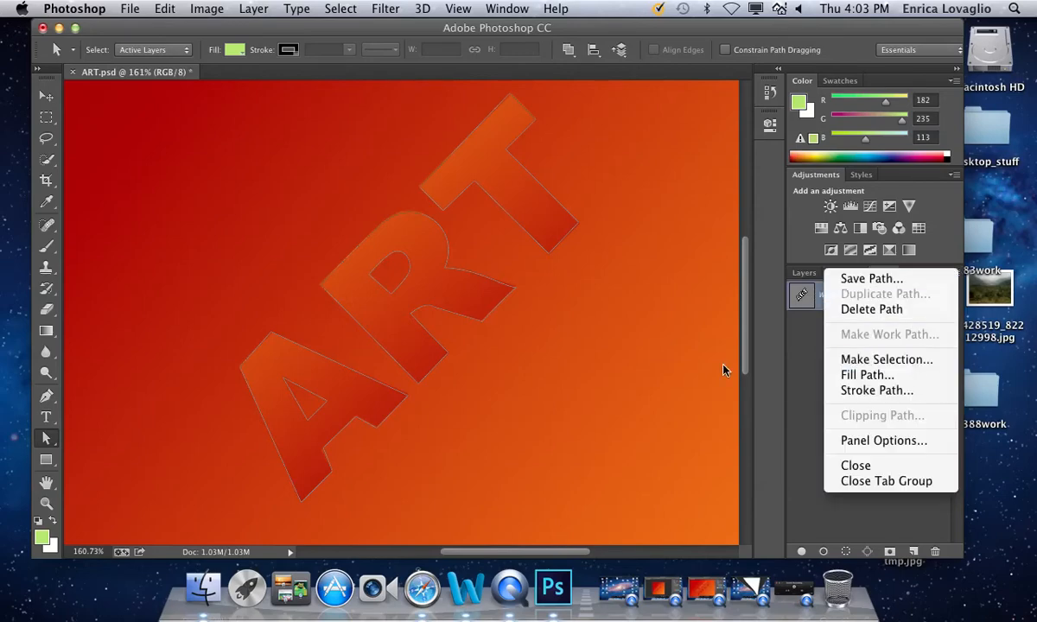
pyautogui.click(420, 330)
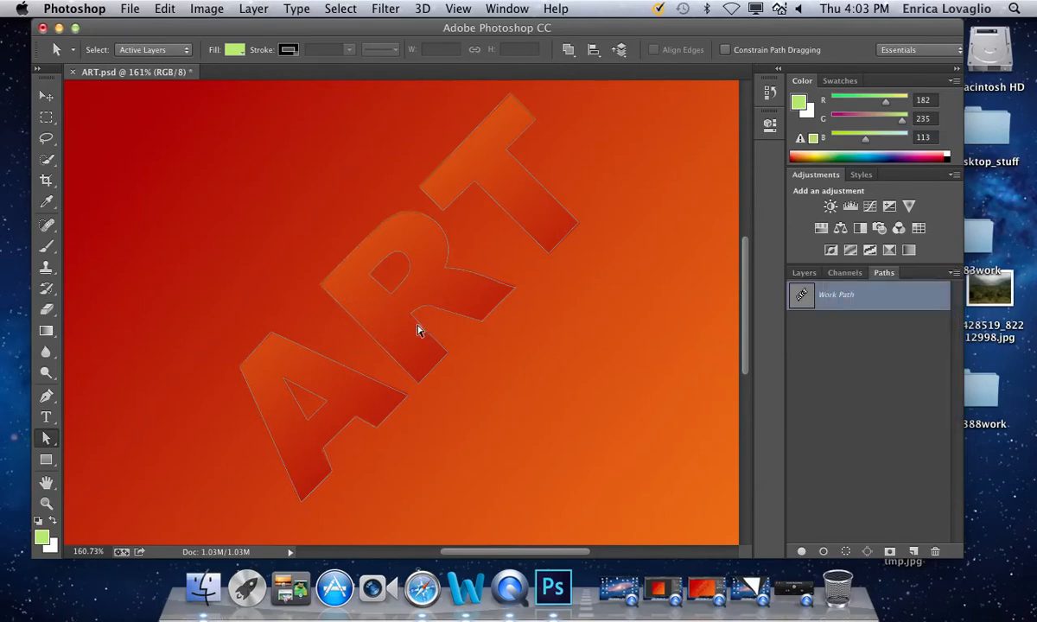
pyautogui.rightClick(418, 327)
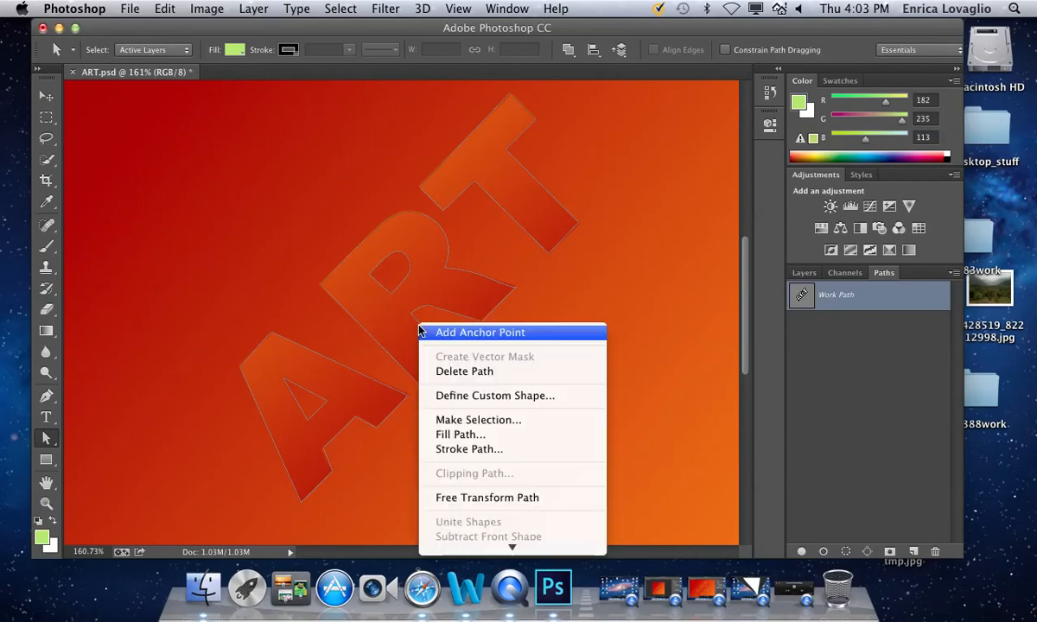
pyautogui.click(458, 420)
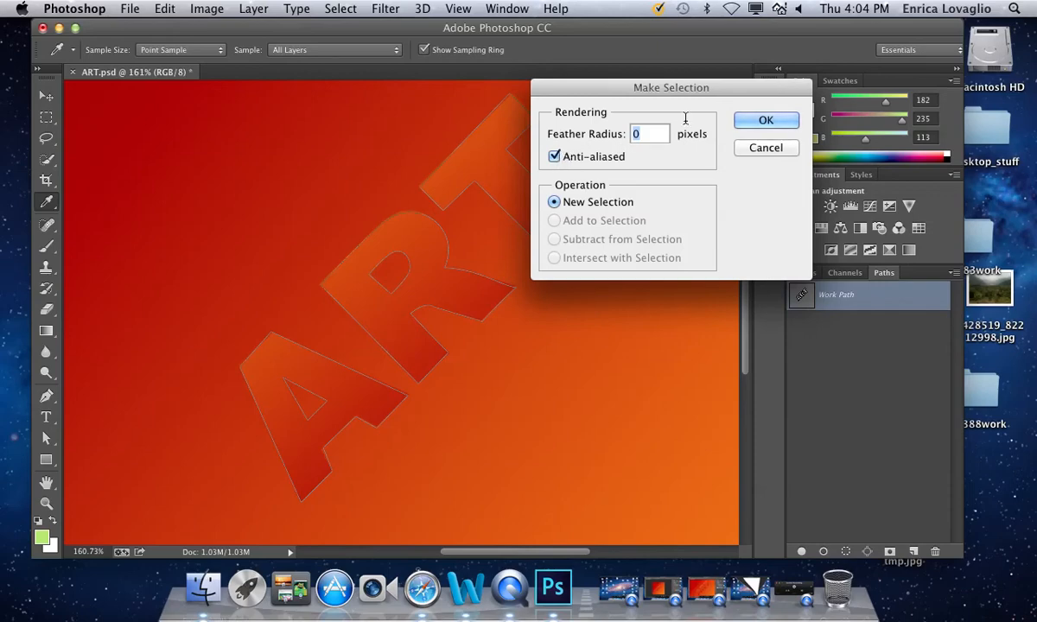
pyautogui.click(764, 124)
pyautogui.press('a')
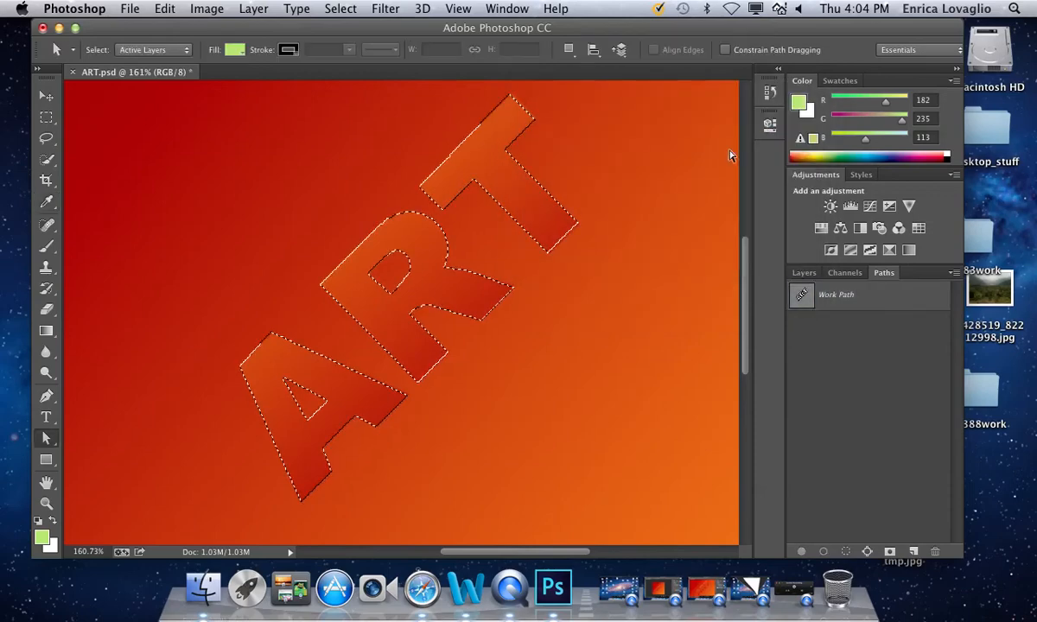
# - Add a new layer and fill the ART selection on it with the light green foreground color
pyautogui.click(802, 273)
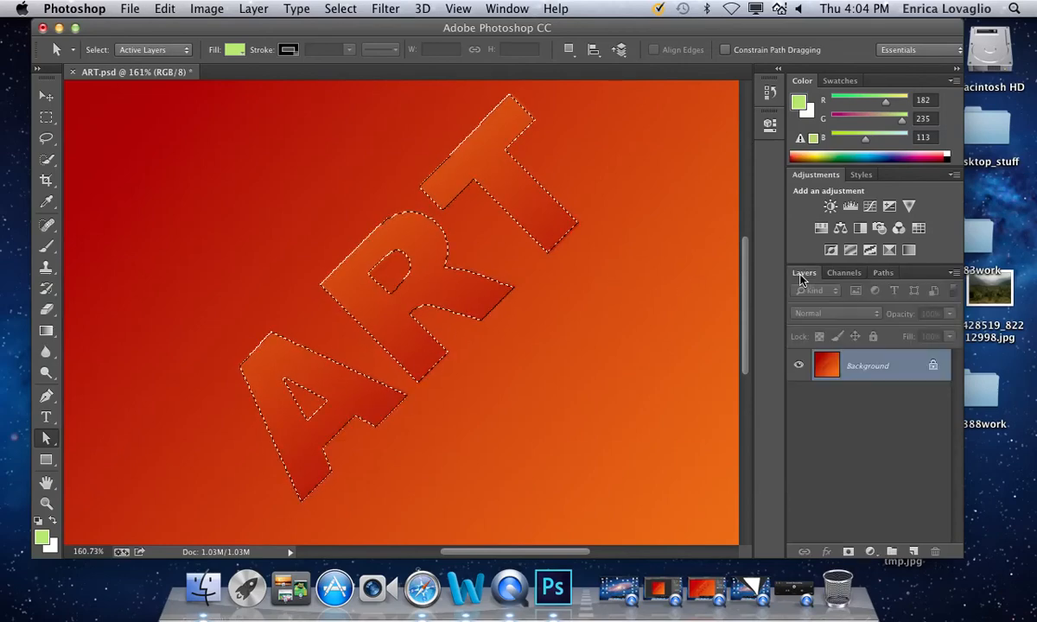
pyautogui.click(907, 551)
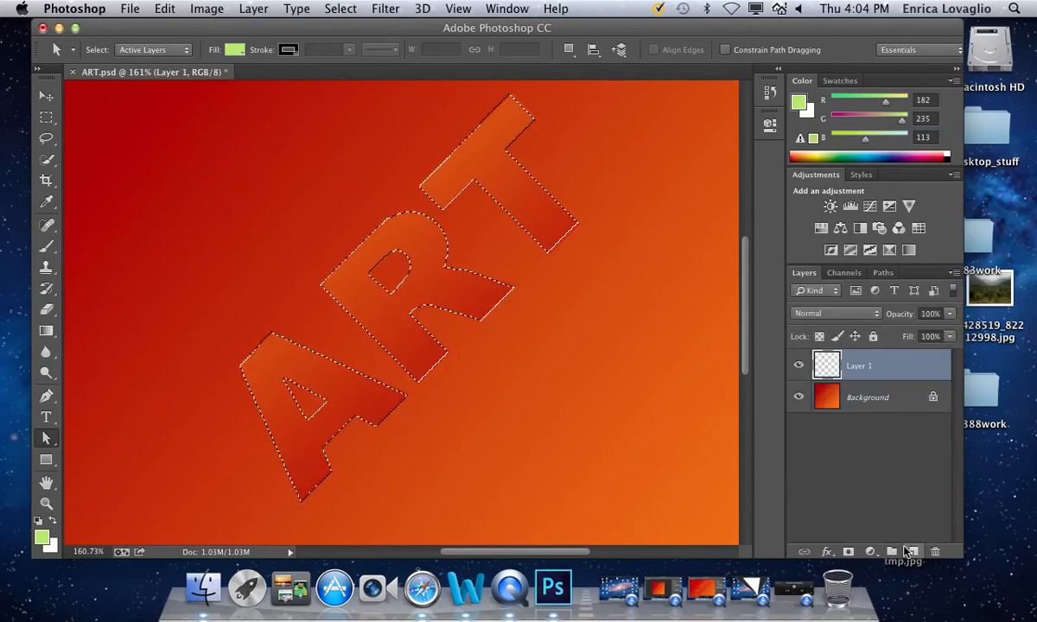
pyautogui.click(172, 11)
pyautogui.click(151, 236)
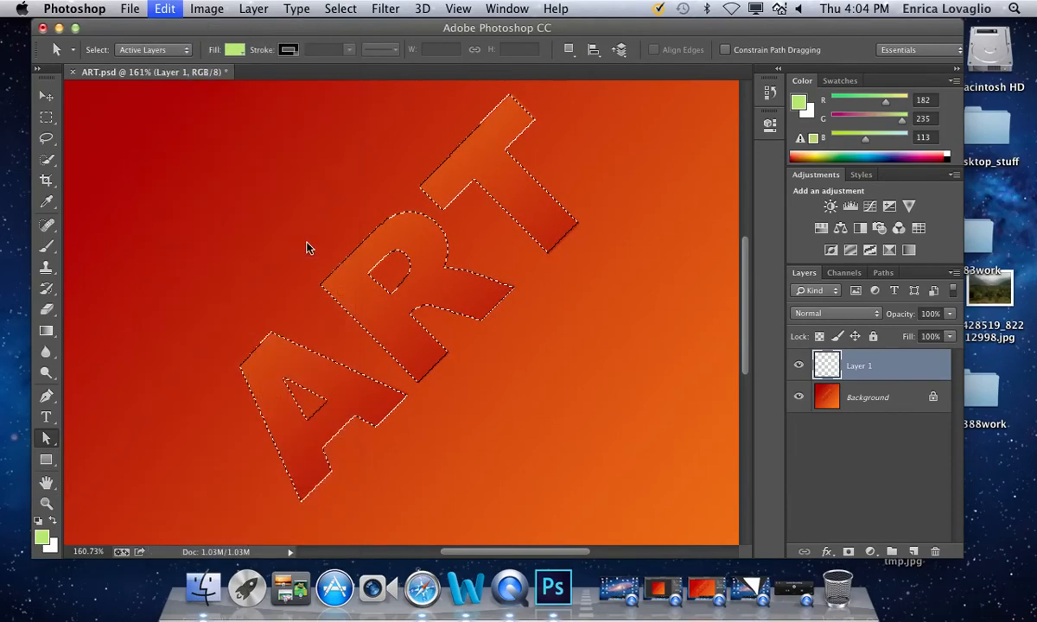
pyautogui.click(609, 197)
pyautogui.press('a')
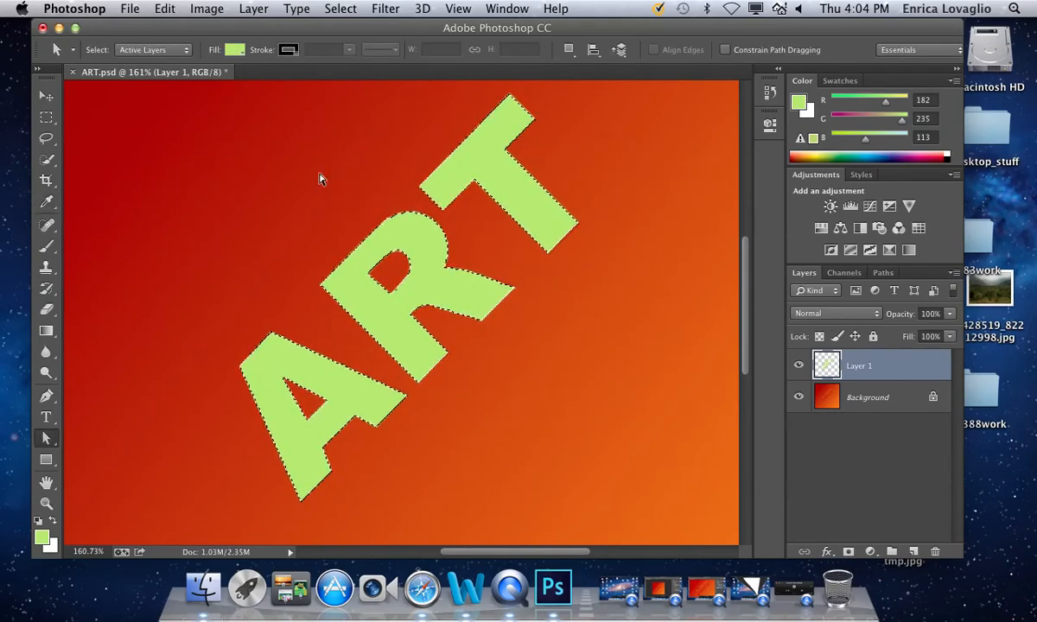
# - Deselect the filled ART lettering
pyautogui.click(882, 272)
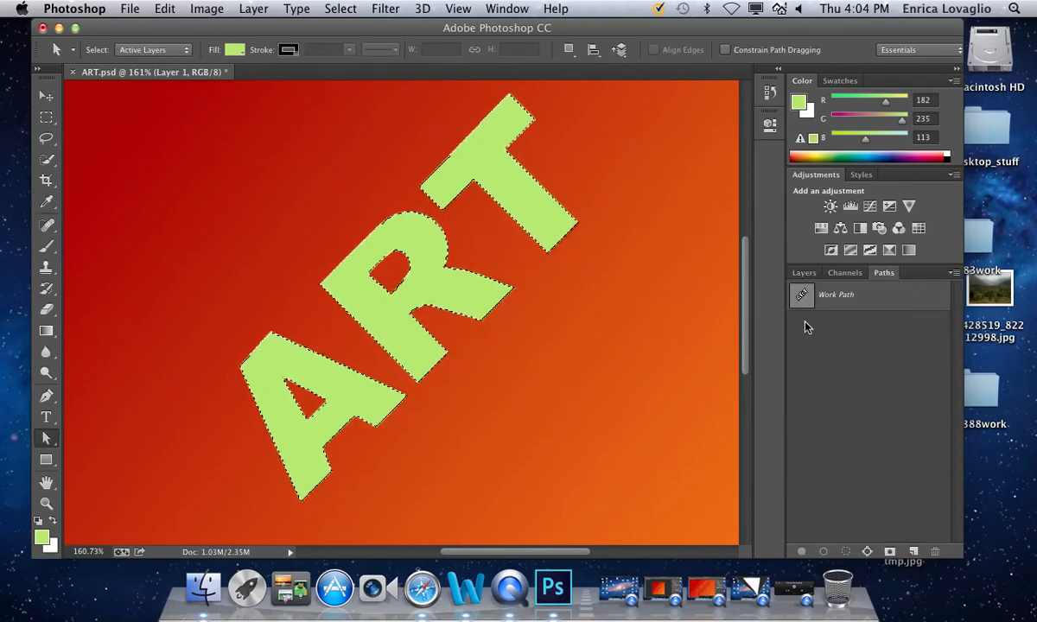
pyautogui.click(803, 272)
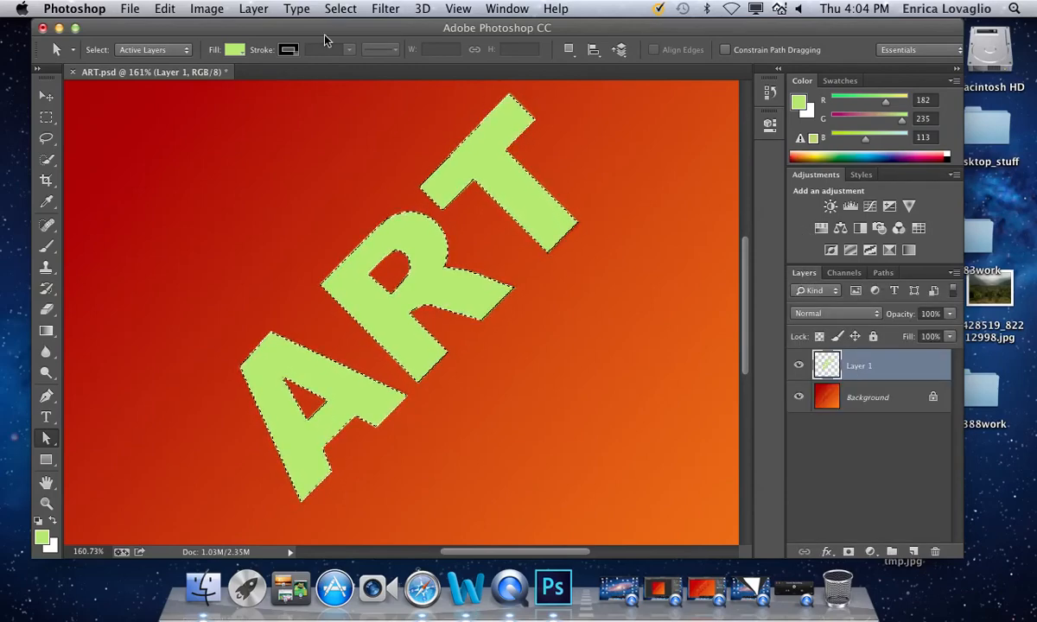
pyautogui.click(341, 10)
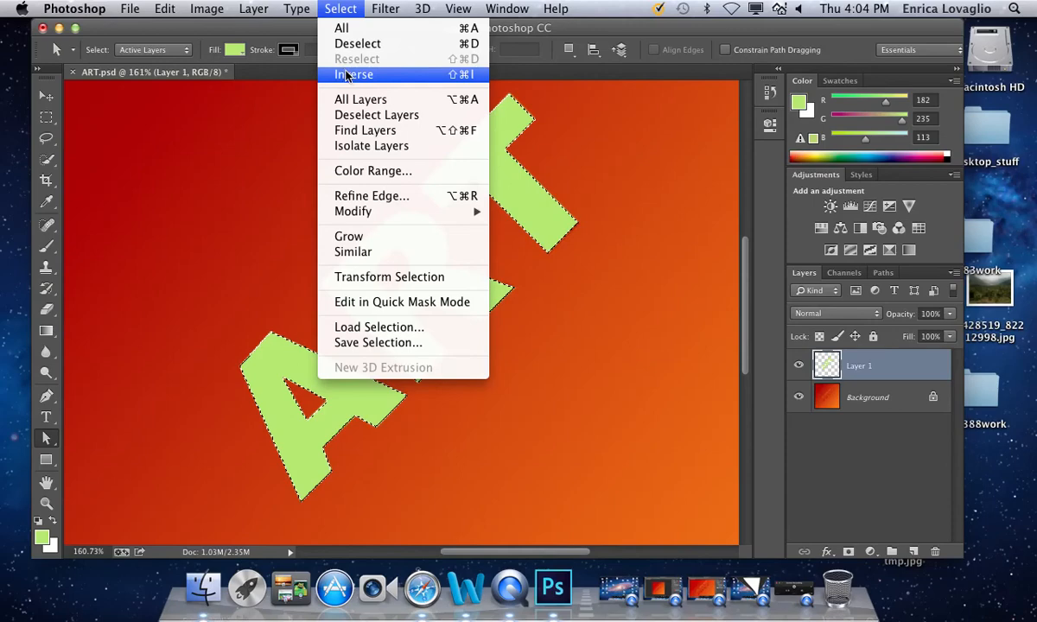
pyautogui.click(228, 114)
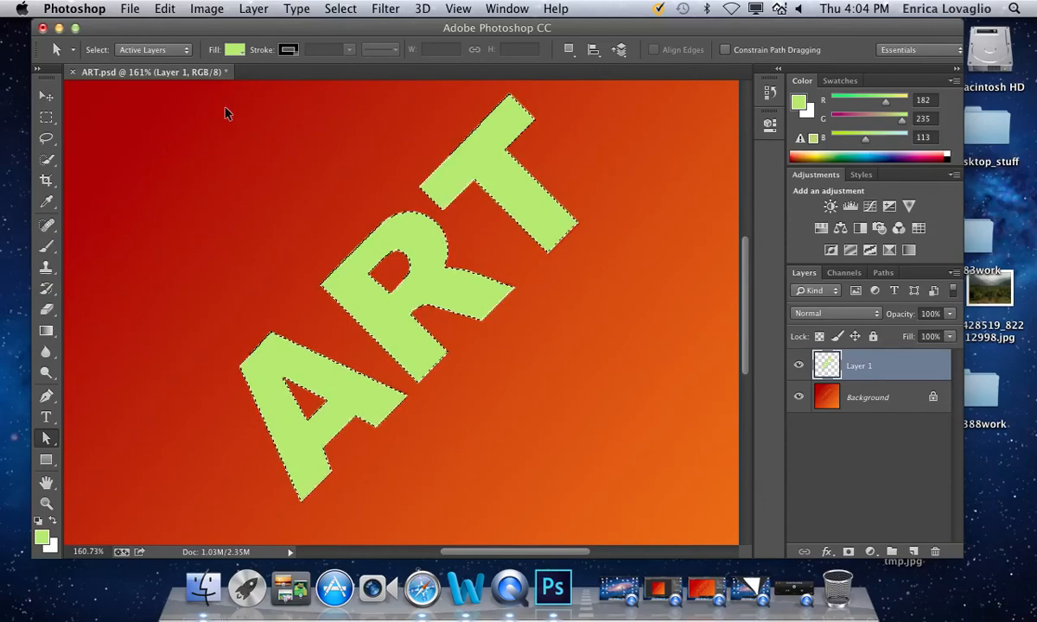
pyautogui.press('super+d')
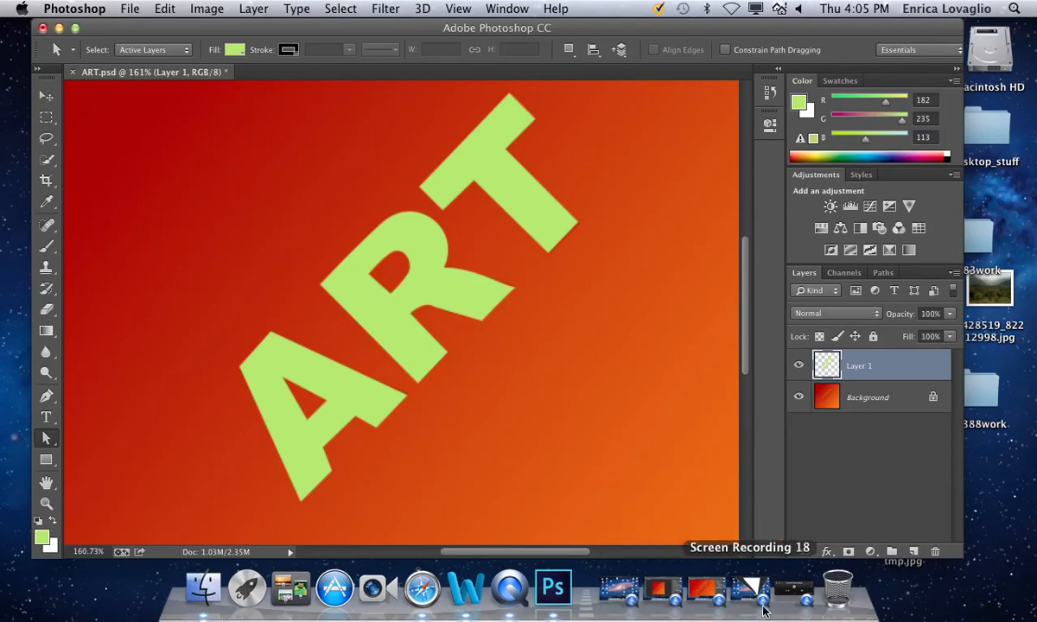
pyautogui.click(798, 594)
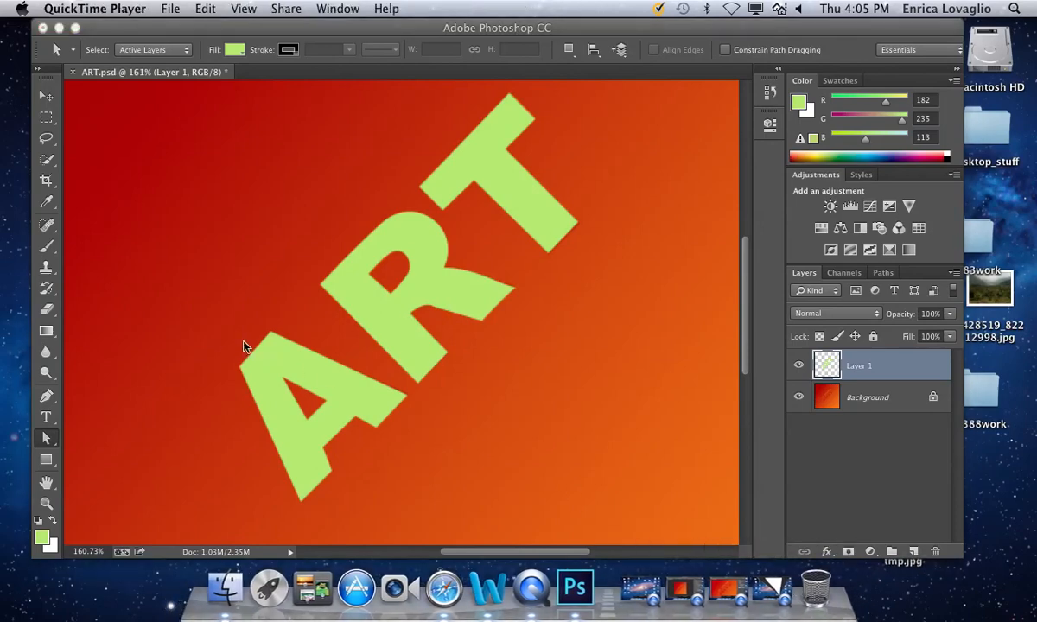